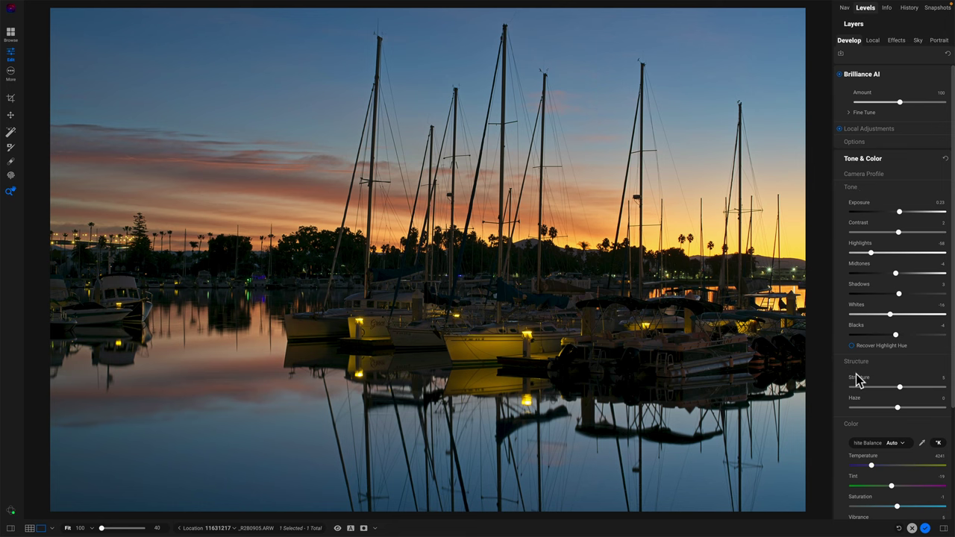
# Step: Lower the Brilliance AI amount to 0 to compare the photo, and reset it to its default
pyautogui.scroll(-2, 857, 380)
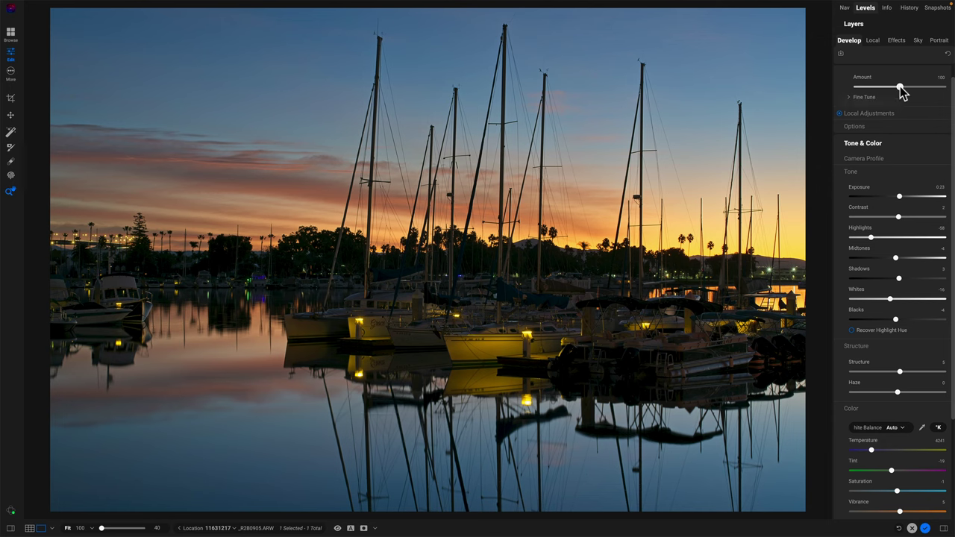
pyautogui.moveTo(901, 88); pyautogui.dragTo(847, 95)
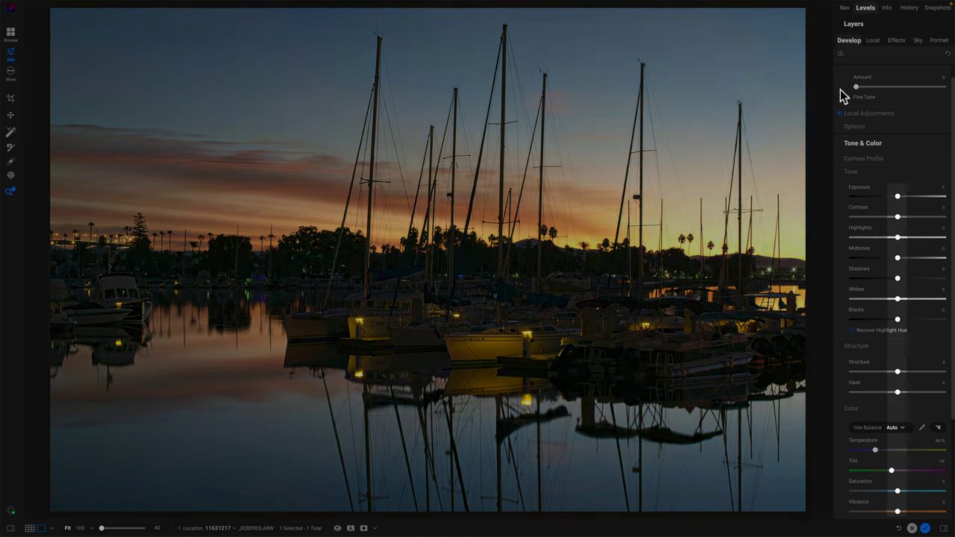
pyautogui.click(840, 90)
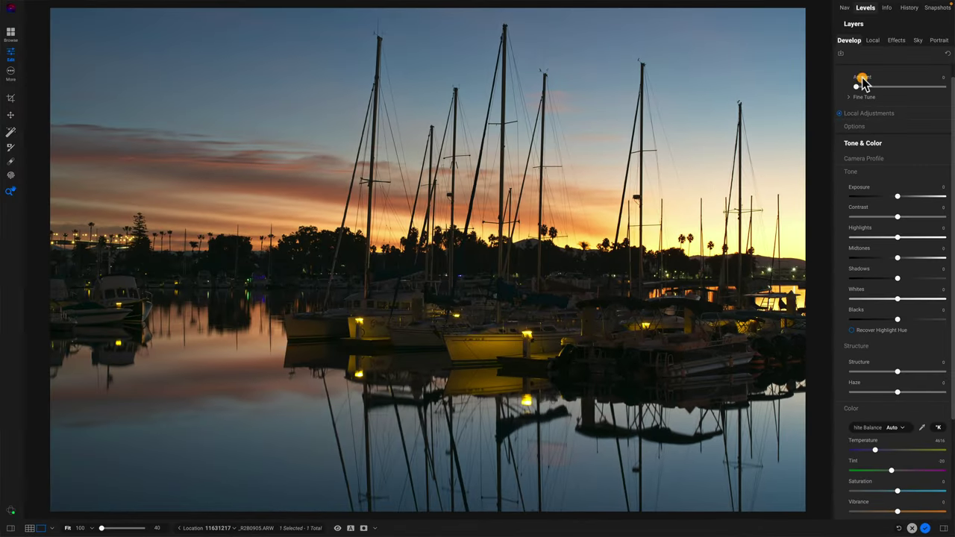
pyautogui.doubleClick(861, 79)
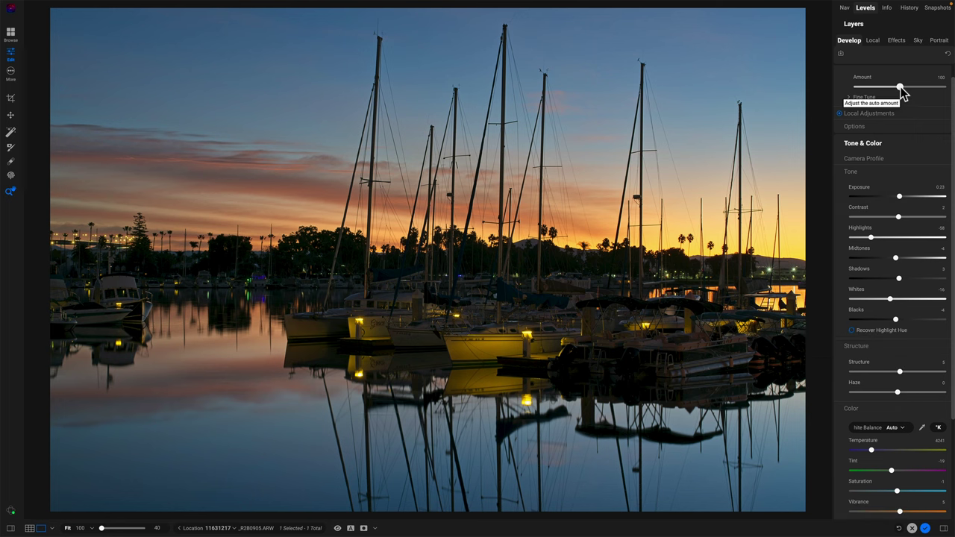
# Step: Raise the Brilliance AI amount to 173 and reset it to its default
pyautogui.moveTo(900, 89); pyautogui.dragTo(931, 90)
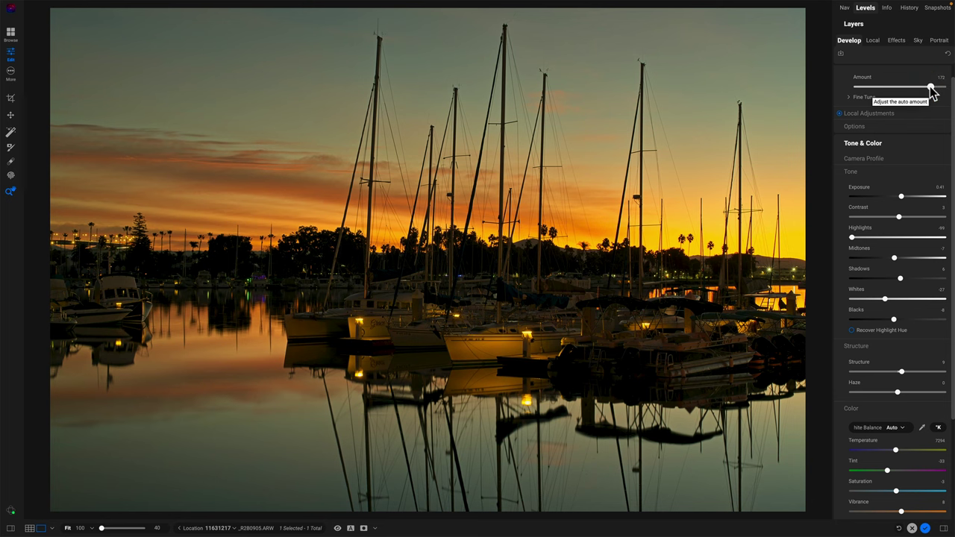
pyautogui.click(865, 78)
pyautogui.click(865, 78)
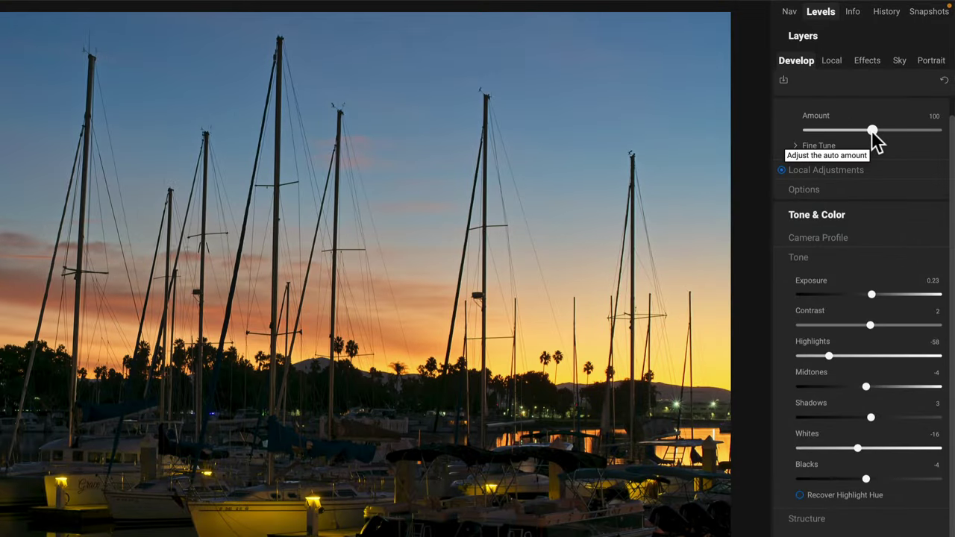
# Step: Reduce the Brilliance AI amount all the way to 0 and restore the default amount
pyautogui.click(872, 132)
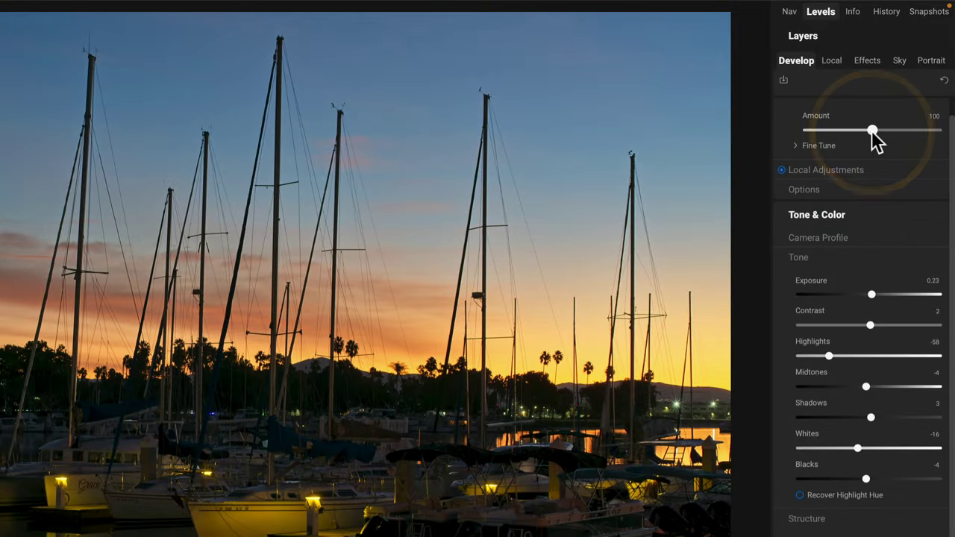
pyautogui.scroll(1, 831, 162)
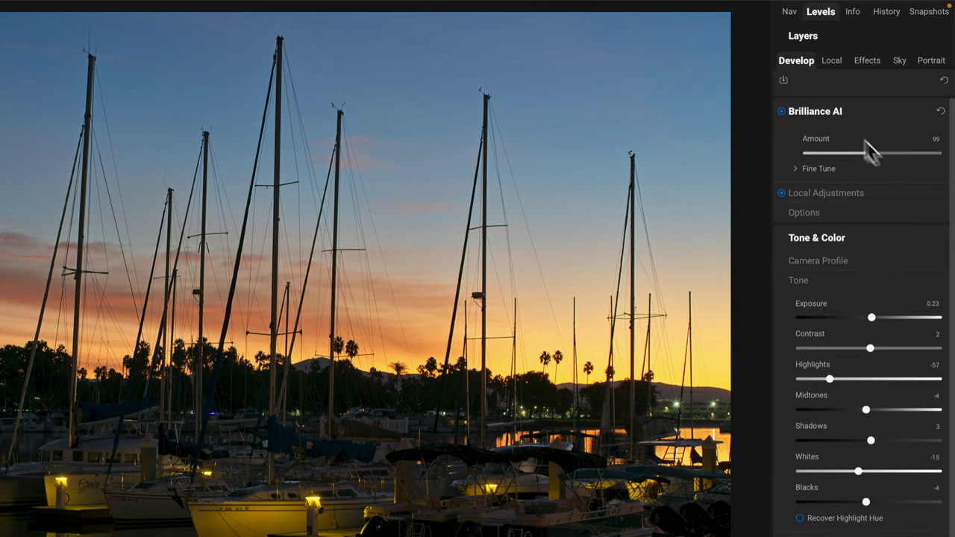
pyautogui.moveTo(870, 153); pyautogui.dragTo(813, 156)
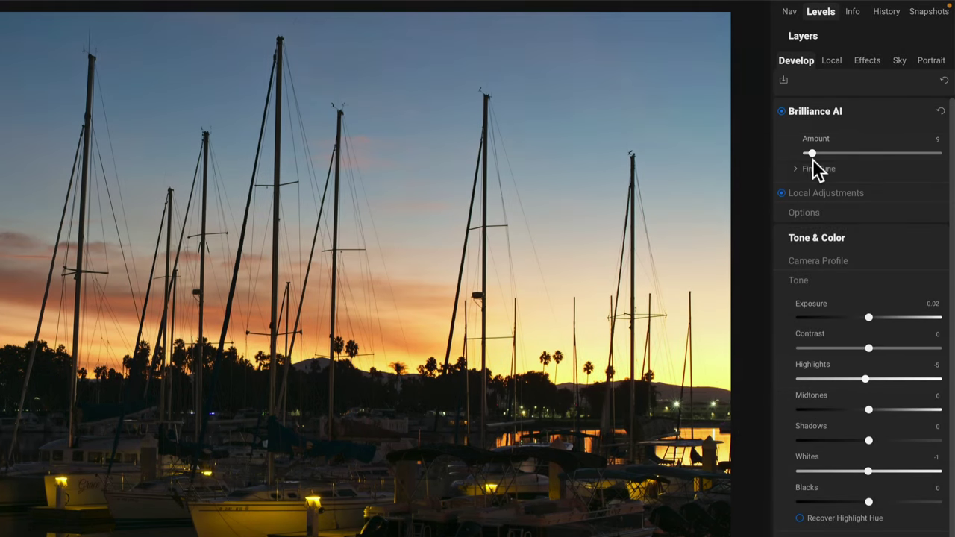
pyautogui.click(794, 158)
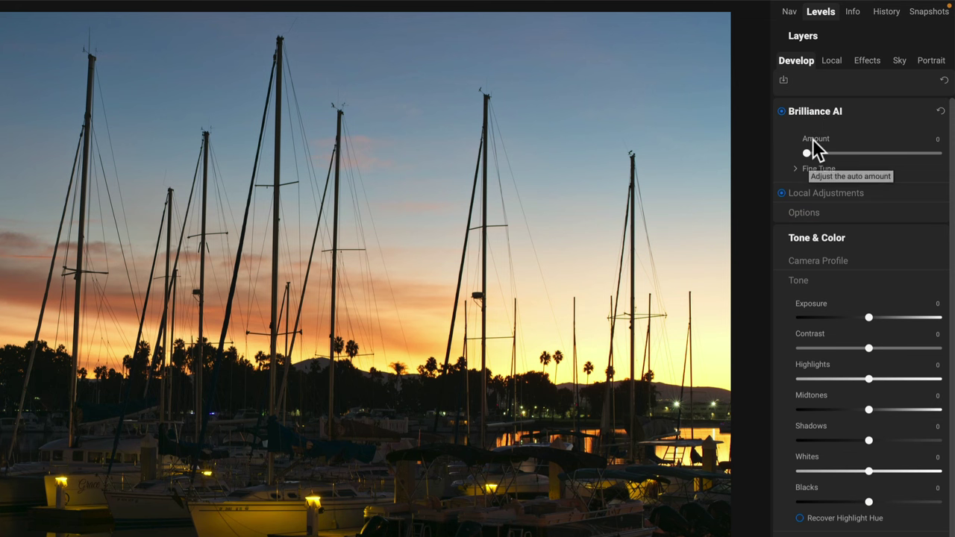
pyautogui.click(812, 139)
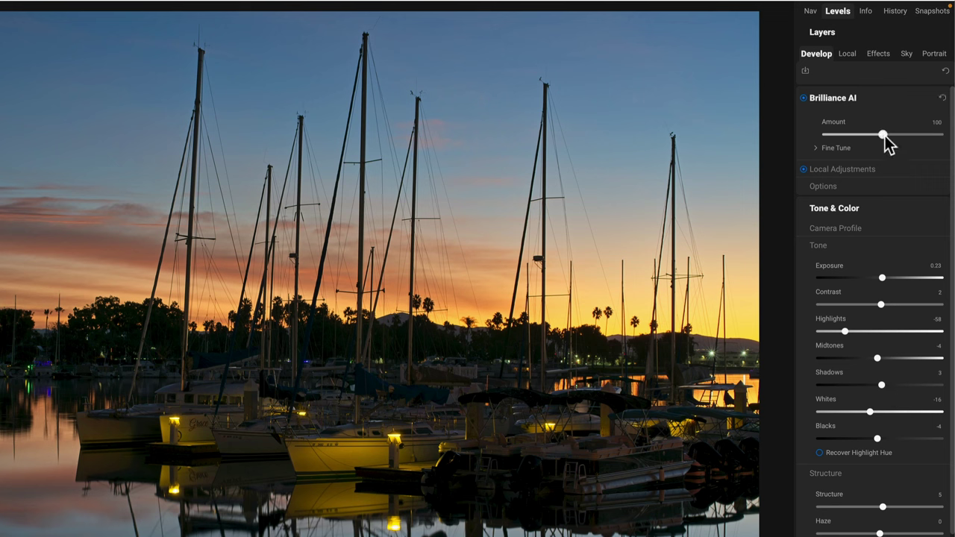
# Step: Reduce the Brilliance AI amount to 12 and restore the default amount
pyautogui.moveTo(884, 135); pyautogui.dragTo(865, 137)
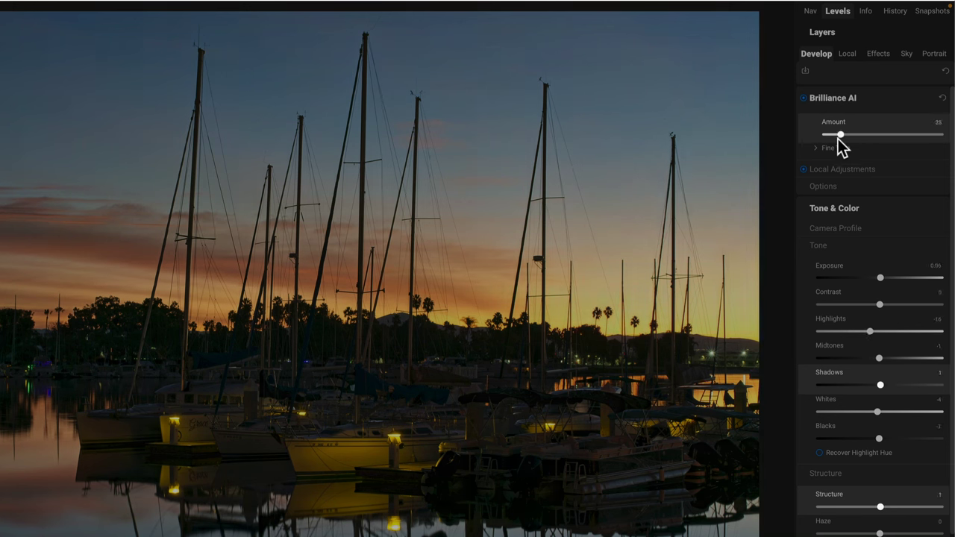
pyautogui.click(832, 139)
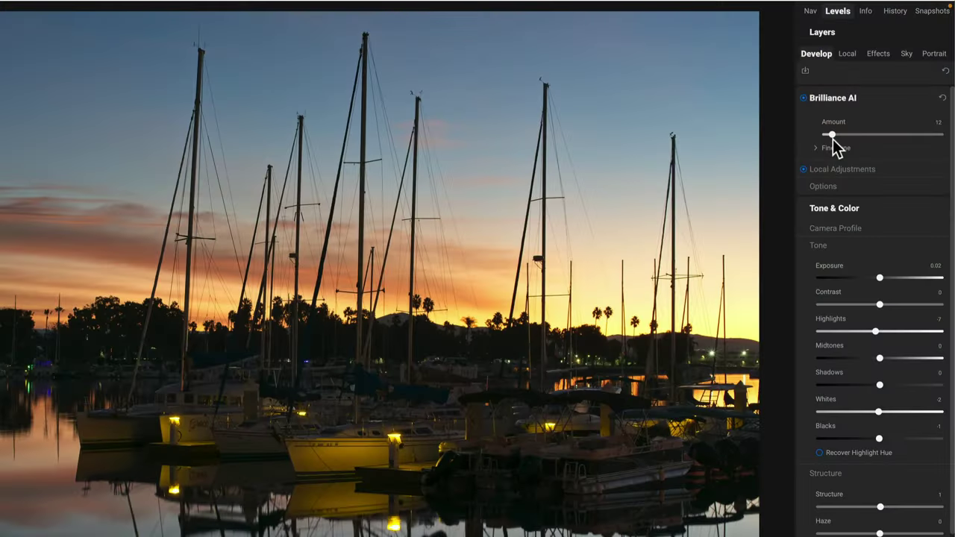
pyautogui.click(832, 134)
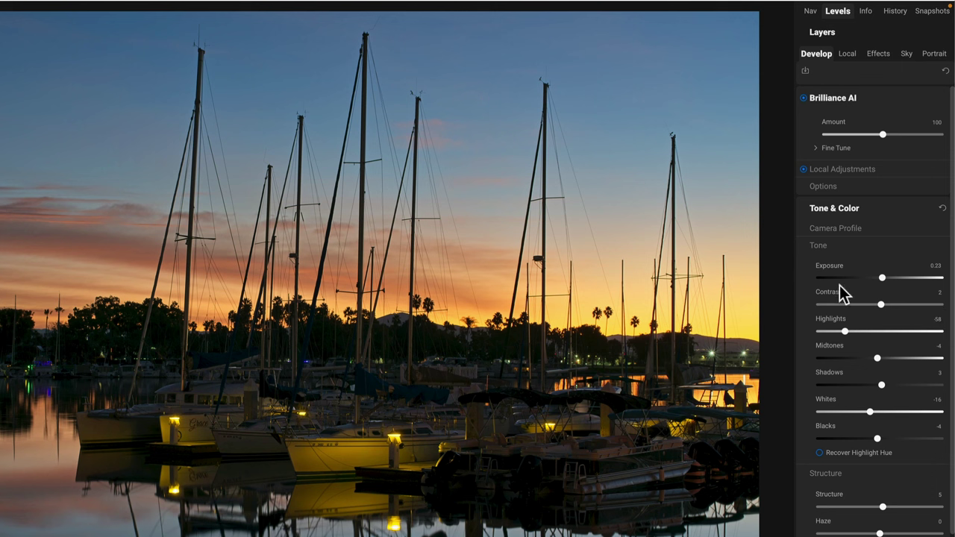
# Step: Sweep the Brilliance AI amount through low and high values, up to 189, and reset it to its default
pyautogui.moveTo(881, 135); pyautogui.dragTo(910, 136)
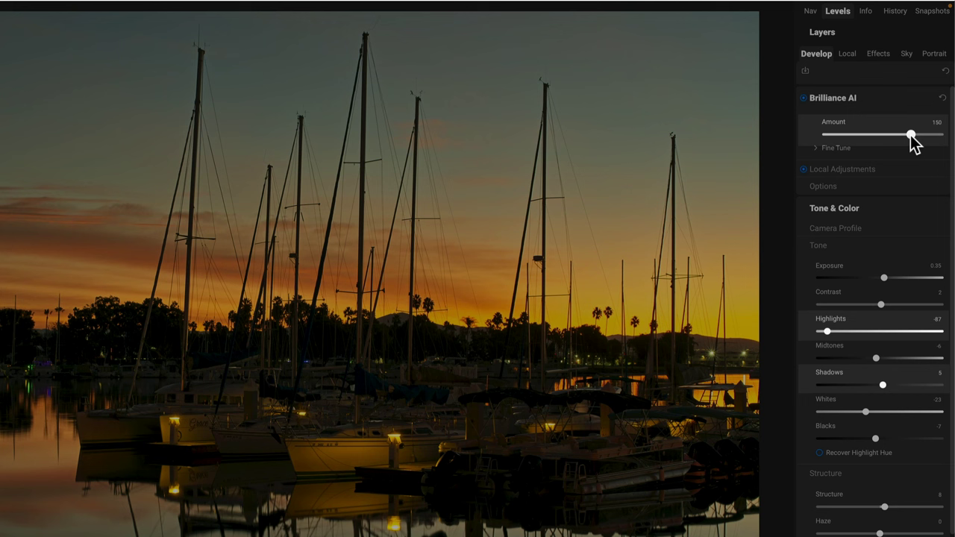
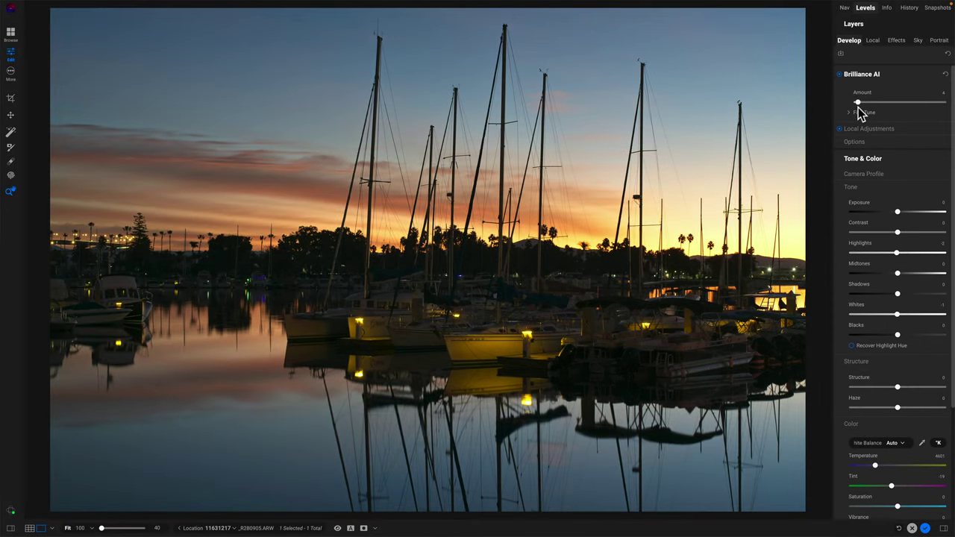
pyautogui.moveTo(863, 112); pyautogui.dragTo(919, 114)
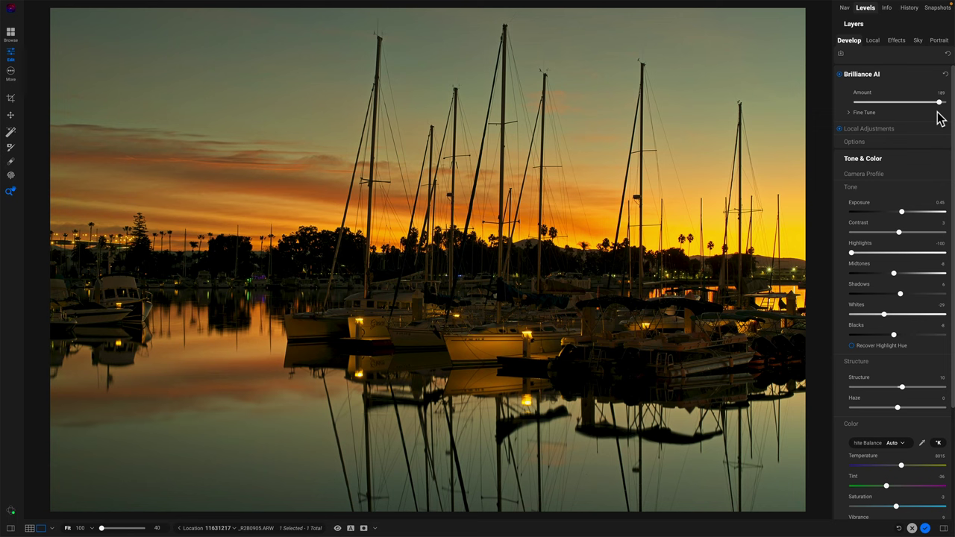
pyautogui.click(904, 102)
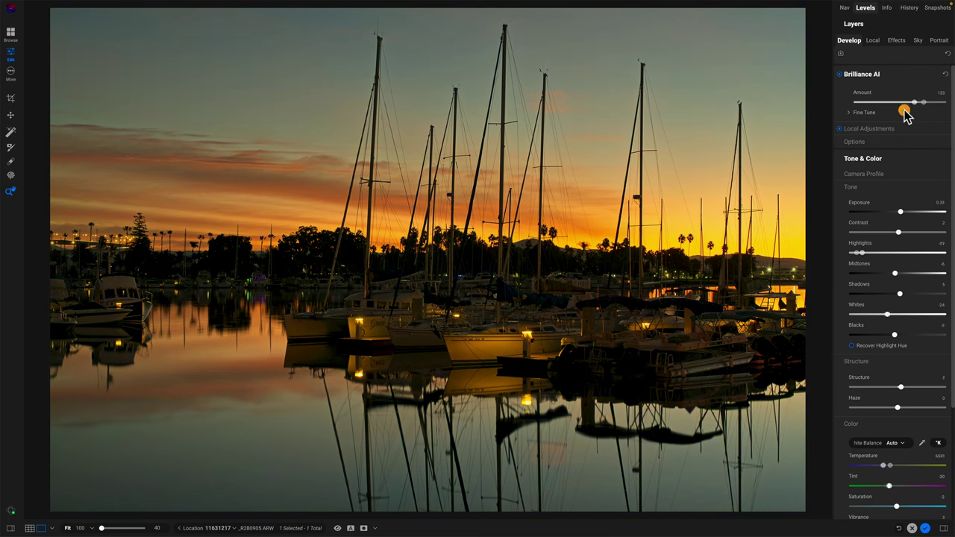
pyautogui.click(866, 95)
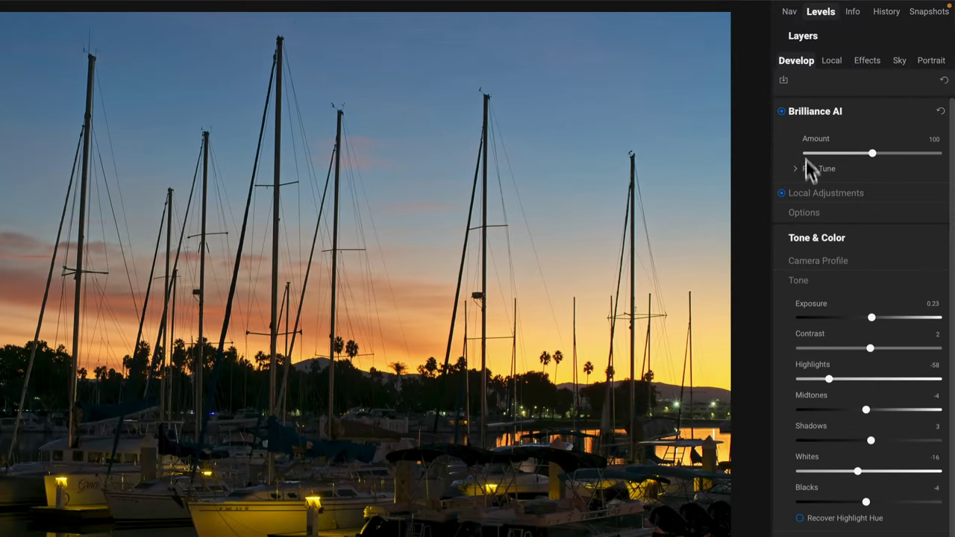
# Step: Show the Brilliance AI Fine Tune settings, lower the Tone Amount to 0 and reset it to its default
pyautogui.click(795, 169)
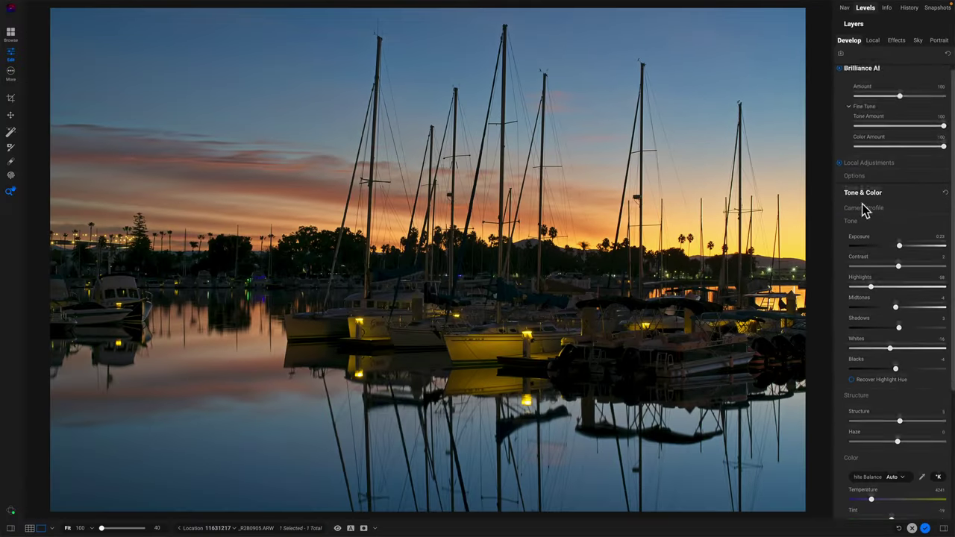
pyautogui.scroll(-2, 876, 203)
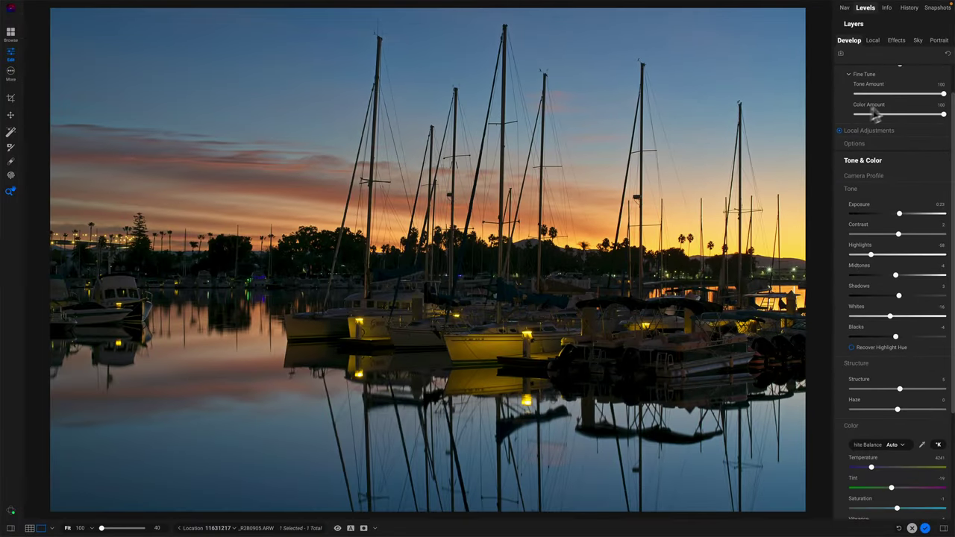
pyautogui.moveTo(830, 103); pyautogui.dragTo(824, 97)
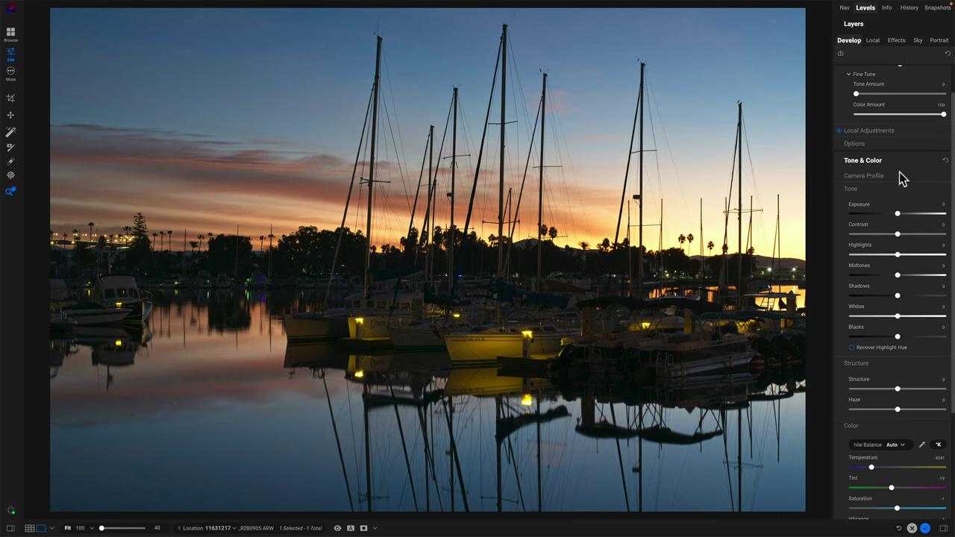
pyautogui.doubleClick(859, 90)
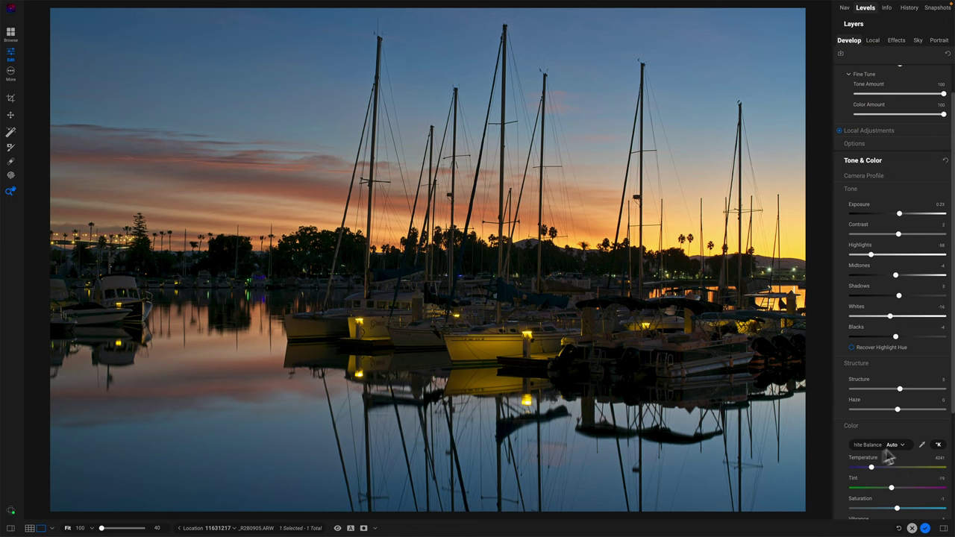
# Step: Lower the Fine Tune Color Amount to 0 and reset it to its default
pyautogui.scroll(-1, 875, 402)
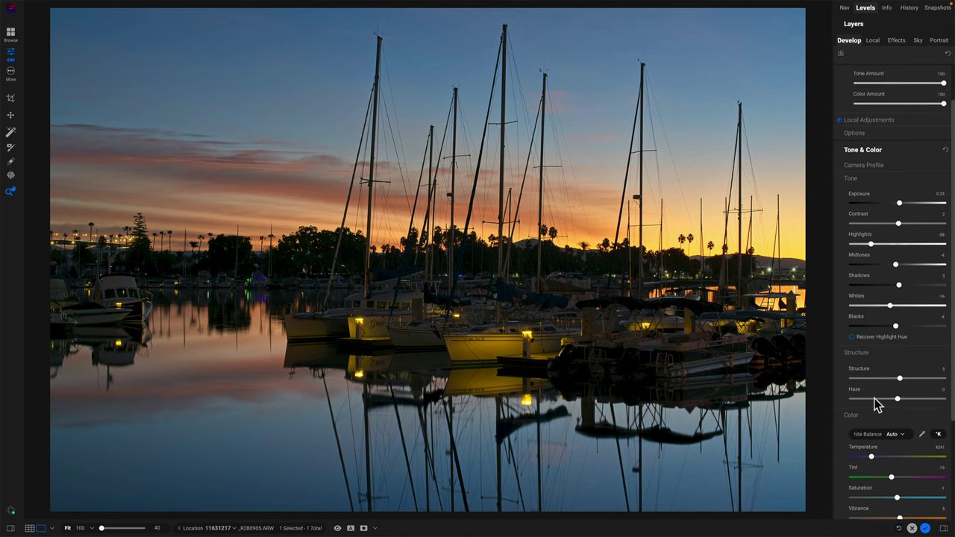
pyautogui.moveTo(943, 103); pyautogui.dragTo(855, 104)
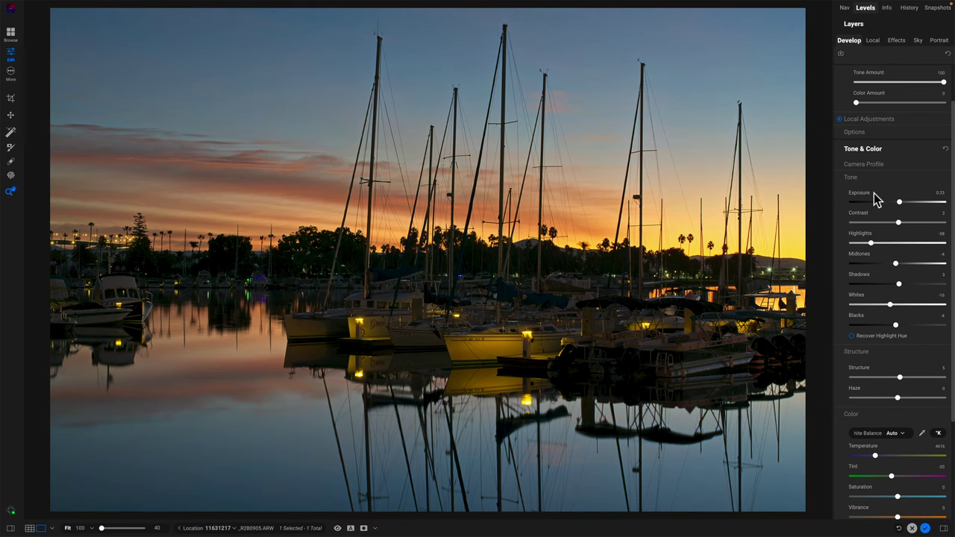
pyautogui.doubleClick(868, 94)
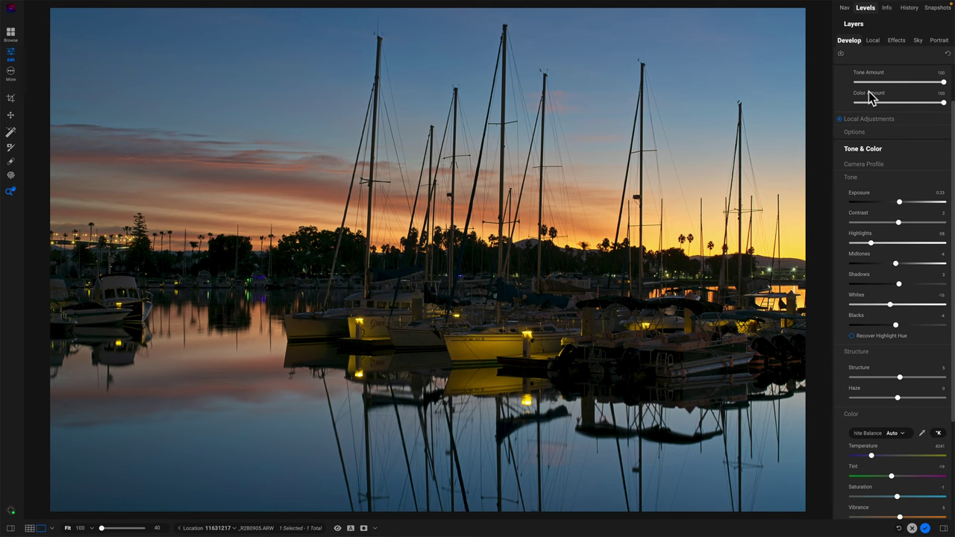
# Step: Vary the overall Brilliance AI amount between 61 and 121 and reset it to its default
pyautogui.scroll(1, 870, 97)
pyautogui.scroll(1, 870, 97)
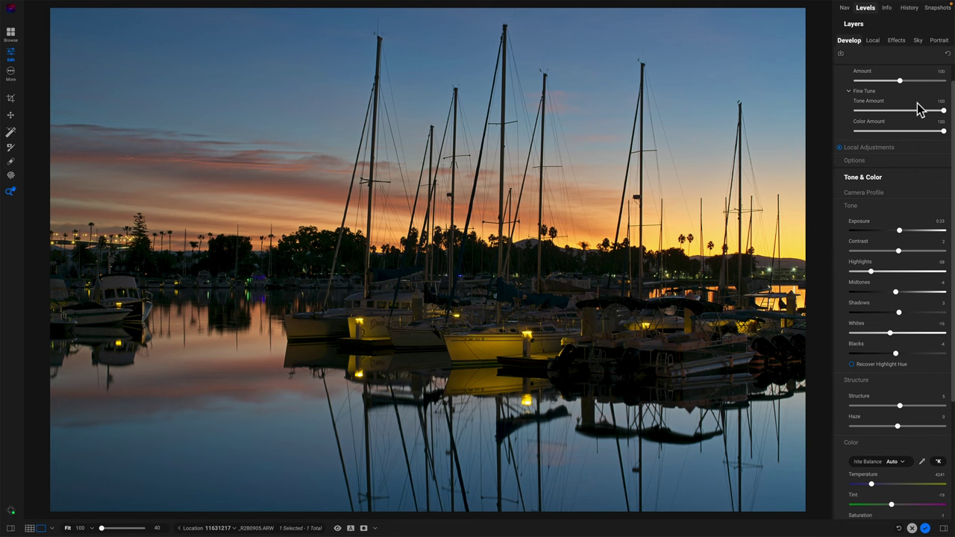
pyautogui.scroll(1, 919, 109)
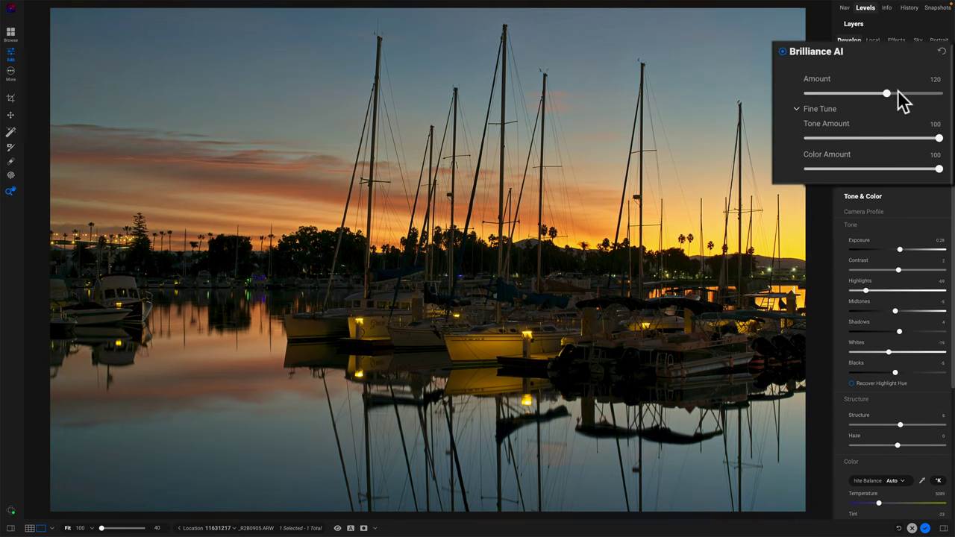
pyautogui.moveTo(904, 100); pyautogui.dragTo(853, 102)
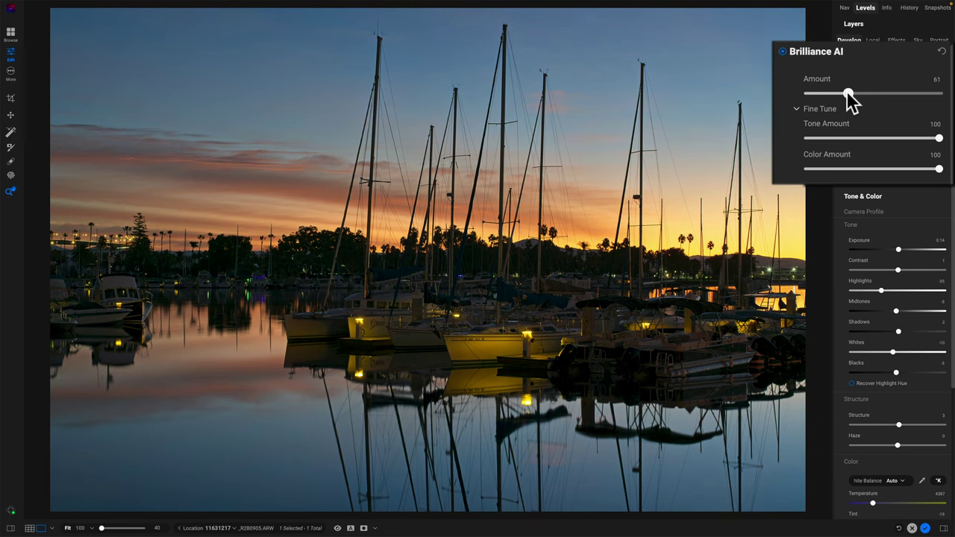
pyautogui.moveTo(848, 93); pyautogui.dragTo(886, 94)
pyautogui.doubleClick(815, 77)
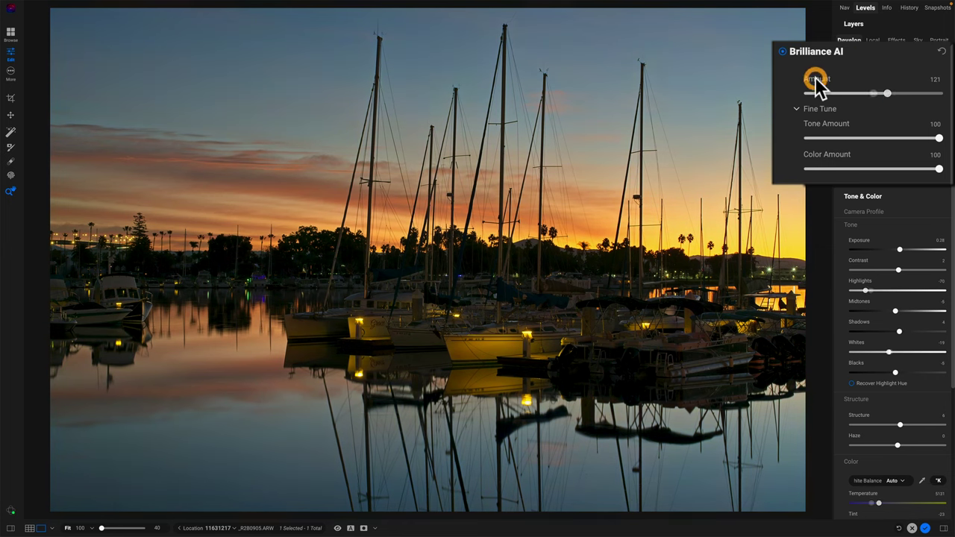
# Step: Try a Color Amount of 36 and a Tone Amount of 40, resetting each to its default
pyautogui.click(877, 169)
pyautogui.moveTo(877, 169); pyautogui.dragTo(834, 169)
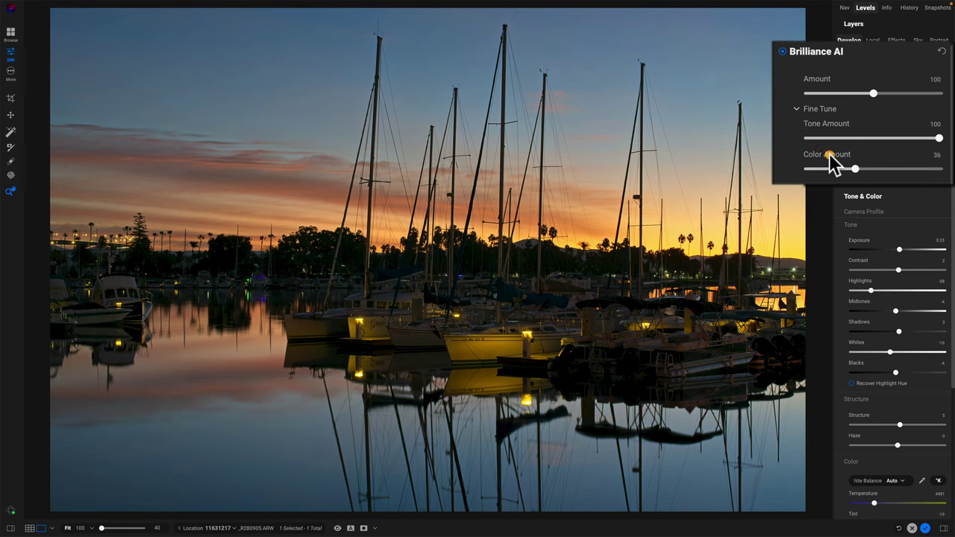
pyautogui.doubleClick(830, 157)
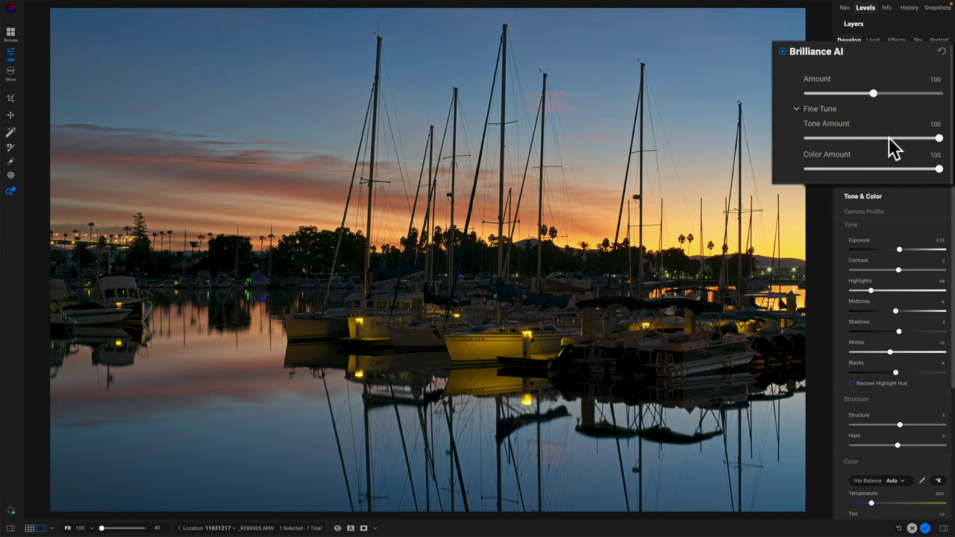
pyautogui.moveTo(888, 138); pyautogui.dragTo(846, 138)
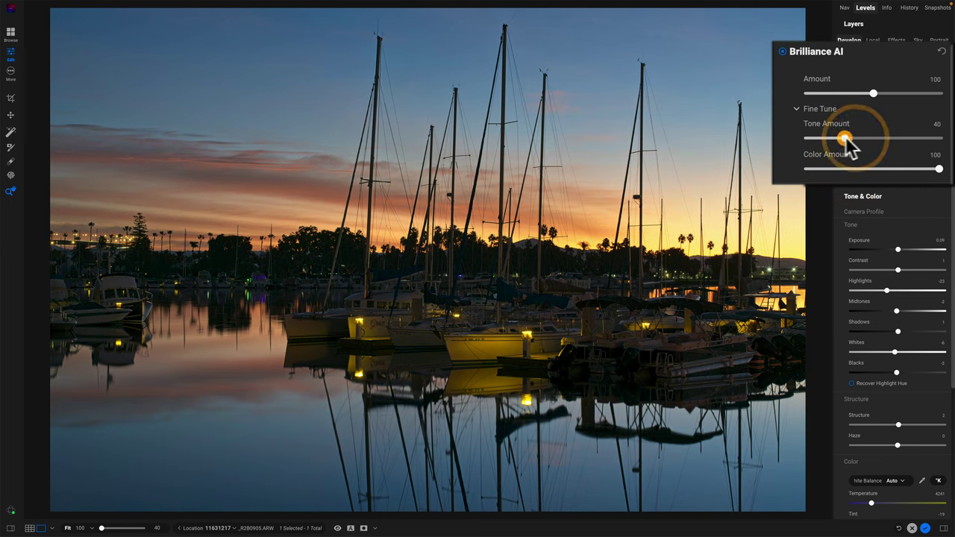
pyautogui.doubleClick(836, 124)
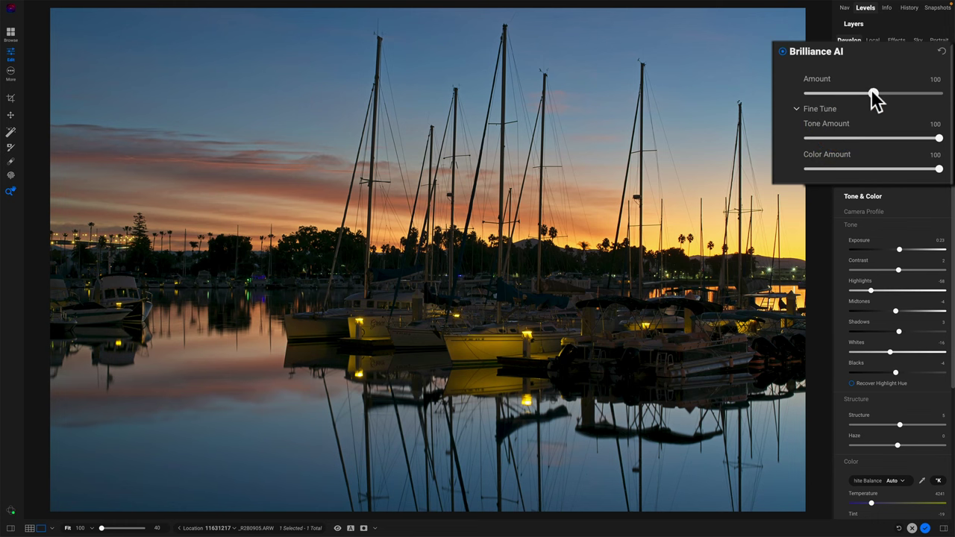
# Step: Raise the overall Brilliance AI amount to 142
pyautogui.moveTo(871, 90); pyautogui.dragTo(900, 87)
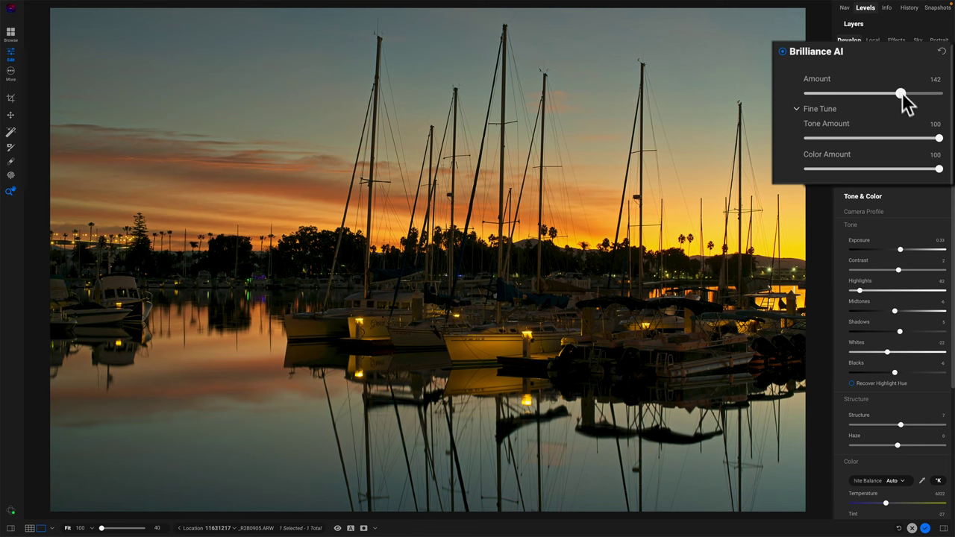
# Step: Try a Fine Tune Tone Amount of 43, then reset the tone and overall Brilliance AI amounts to their defaults
pyautogui.moveTo(924, 137); pyautogui.dragTo(863, 138)
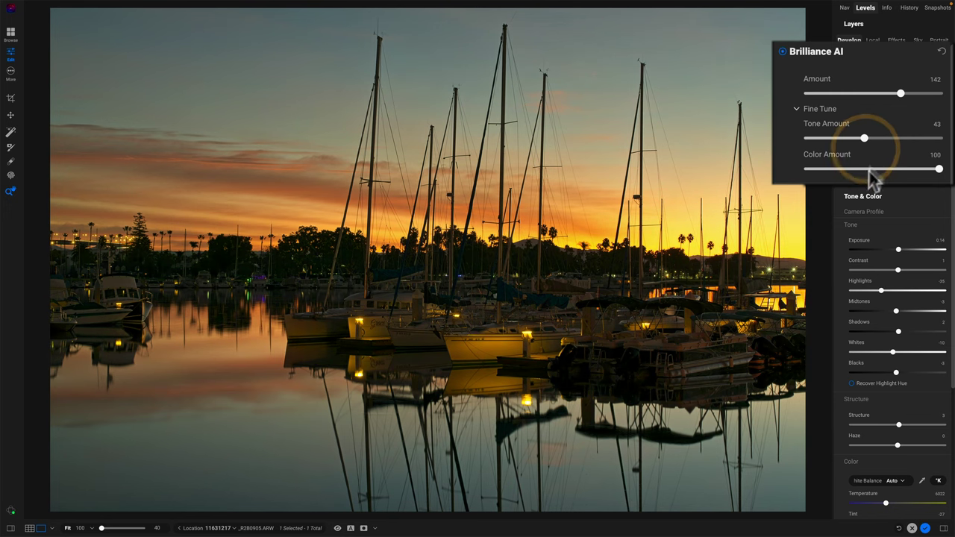
pyautogui.doubleClick(835, 124)
pyautogui.doubleClick(823, 88)
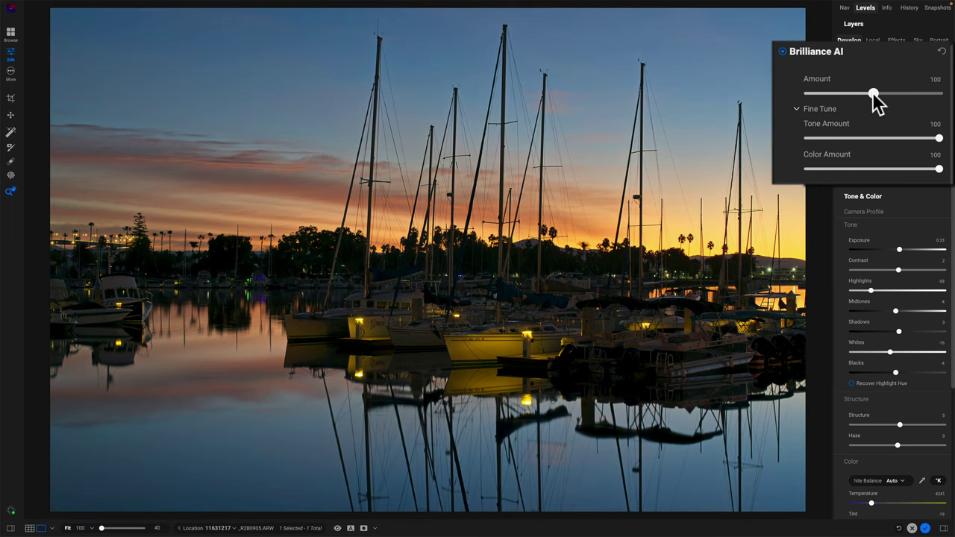
# Step: Raise the overall Brilliance AI amount to 140 and lower the Fine Tune Tone Amount to 67
pyautogui.moveTo(871, 93); pyautogui.dragTo(884, 95)
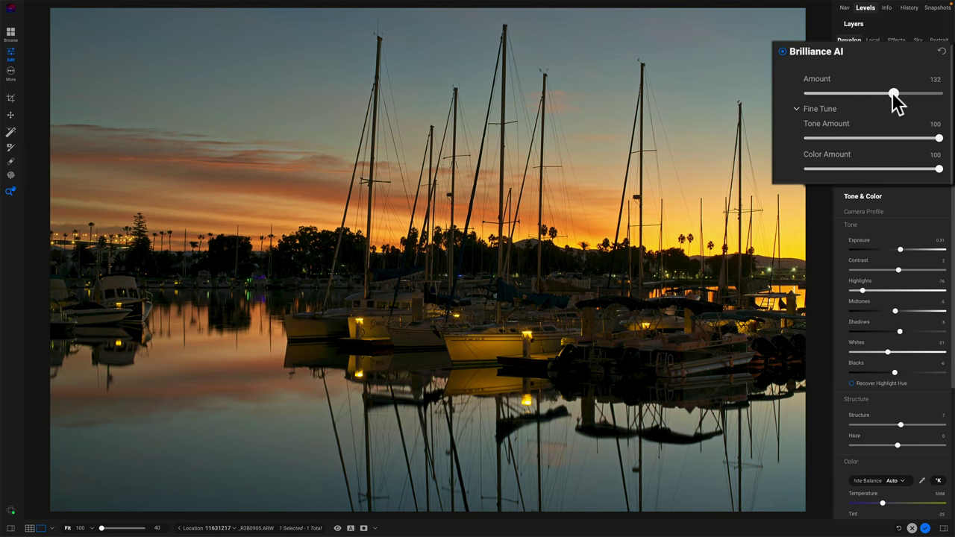
pyautogui.moveTo(892, 95)
pyautogui.mouseDown()
pyautogui.moveTo(868, 94)
pyautogui.moveTo(895, 95)
pyautogui.mouseUp()
pyautogui.moveTo(898, 91); pyautogui.dragTo(899, 93)
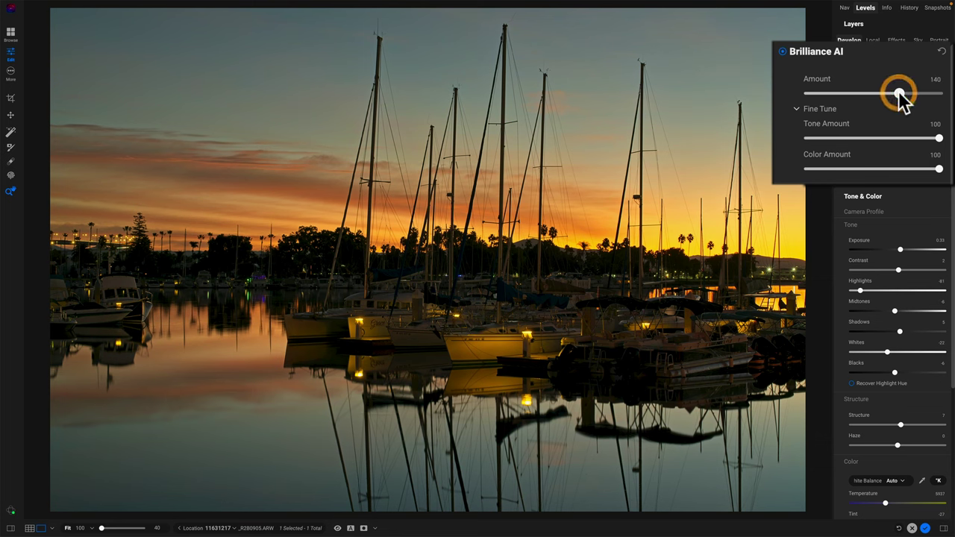
pyautogui.moveTo(938, 145); pyautogui.dragTo(895, 139)
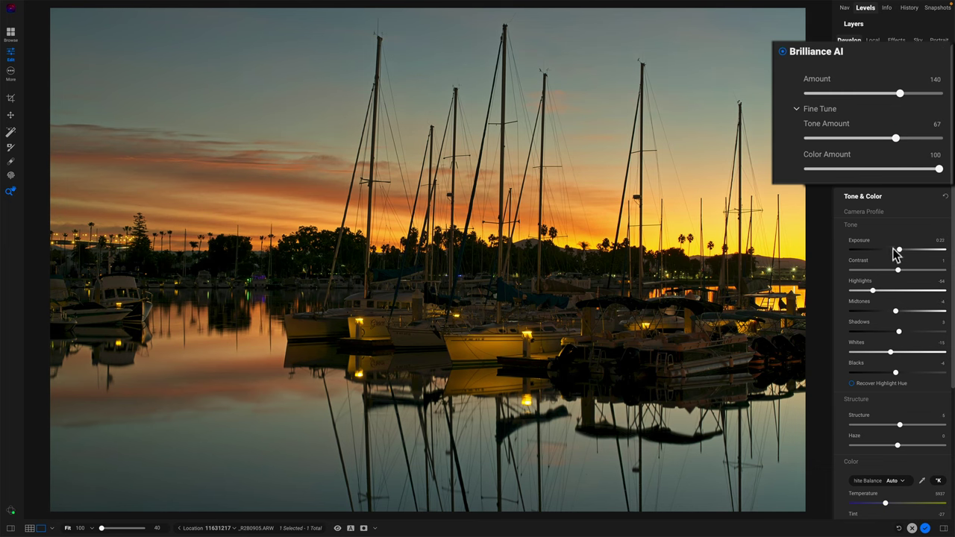
pyautogui.scroll(-2, 872, 324)
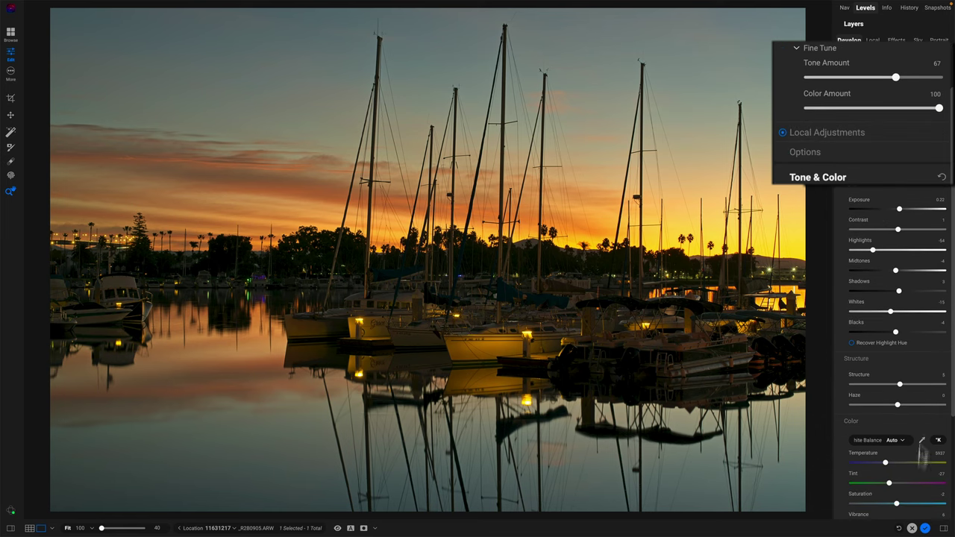
pyautogui.scroll(2, 897, 442)
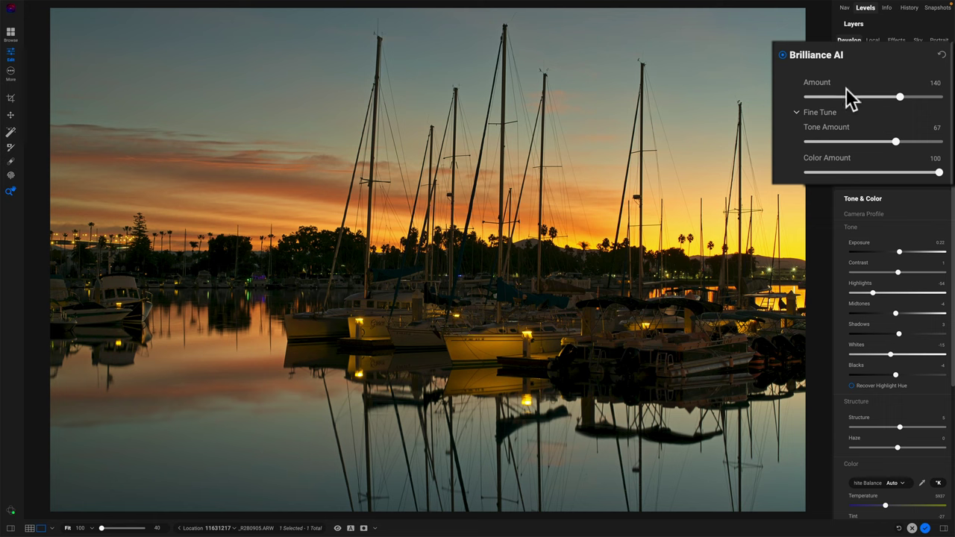
# Step: Lower the Tone Amount a little further, then reset it and the overall Brilliance AI amount to their defaults
pyautogui.click(897, 104)
pyautogui.moveTo(895, 141); pyautogui.dragTo(882, 143)
pyautogui.doubleClick(824, 126)
pyautogui.doubleClick(819, 85)
# Step: Try an overall Brilliance AI amount of 151 with a Color Amount of 63, then reset all Brilliance AI settings
pyautogui.moveTo(878, 105); pyautogui.dragTo(910, 105)
pyautogui.moveTo(936, 172); pyautogui.dragTo(893, 179)
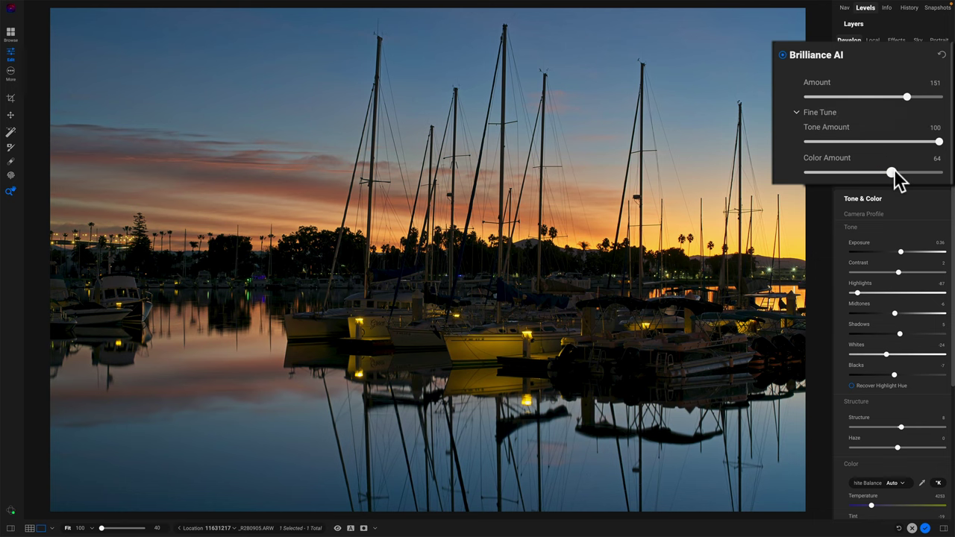
pyautogui.moveTo(892, 168); pyautogui.dragTo(890, 170)
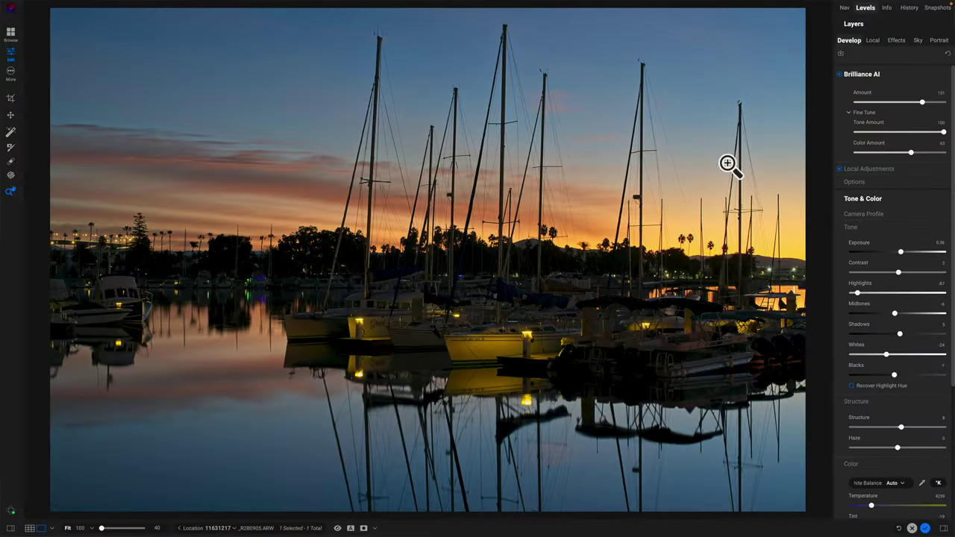
pyautogui.doubleClick(878, 142)
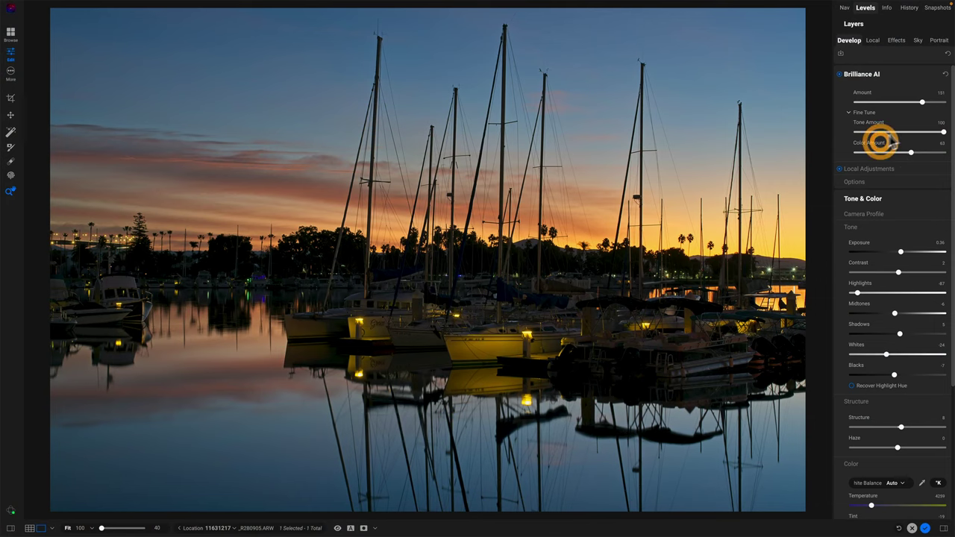
pyautogui.click(945, 74)
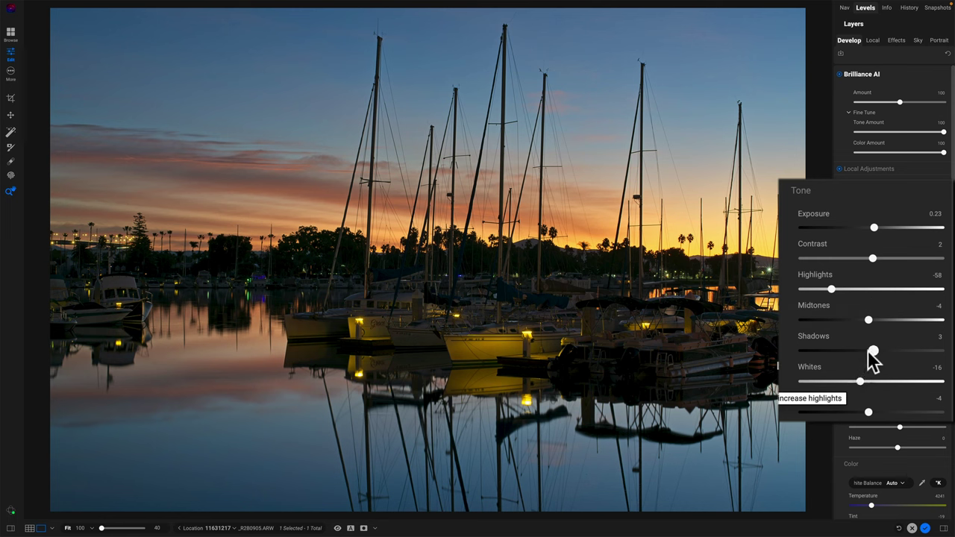
# Step: Set the Tone adjustments' Shadows to 11 and Highlights to -36
pyautogui.moveTo(872, 350); pyautogui.dragTo(880, 351)
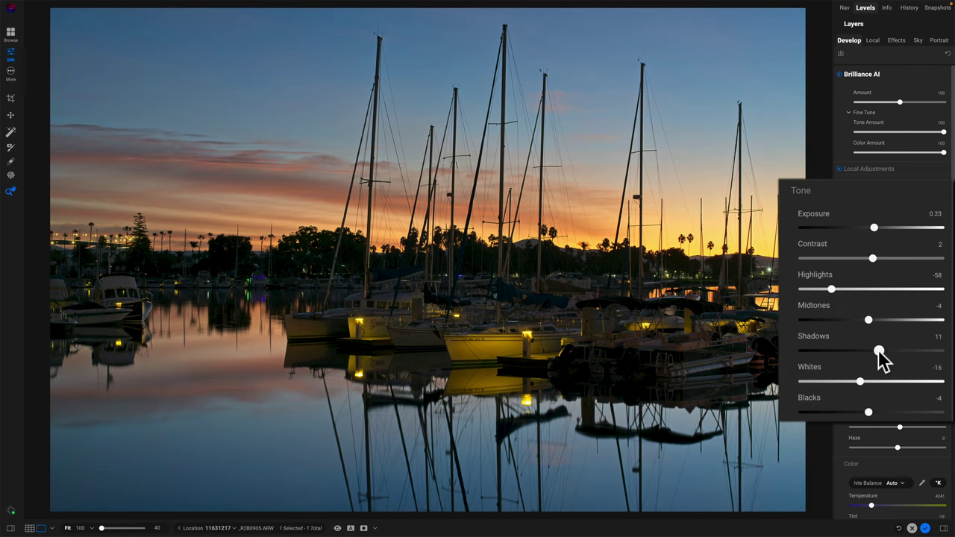
pyautogui.moveTo(833, 289); pyautogui.dragTo(846, 289)
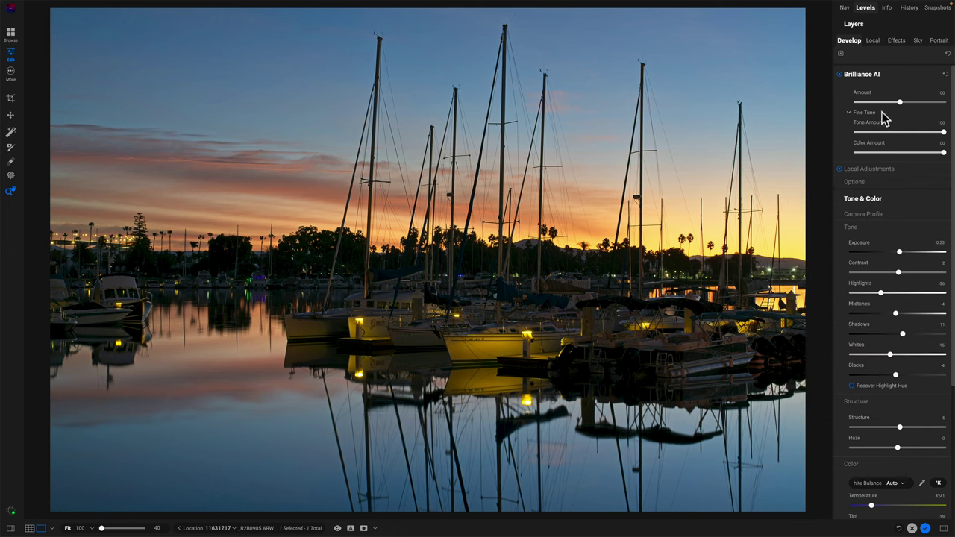
# Step: Lower the Fine Tune Tone Amount to 0 and reset it to its default
pyautogui.click(943, 132)
pyautogui.moveTo(943, 132); pyautogui.dragTo(865, 142)
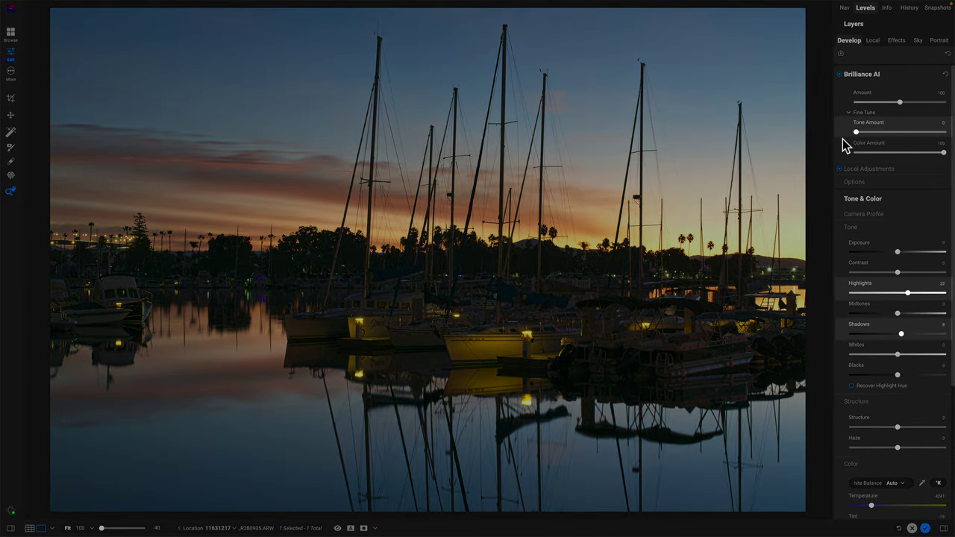
pyautogui.click(842, 138)
pyautogui.doubleClick(869, 123)
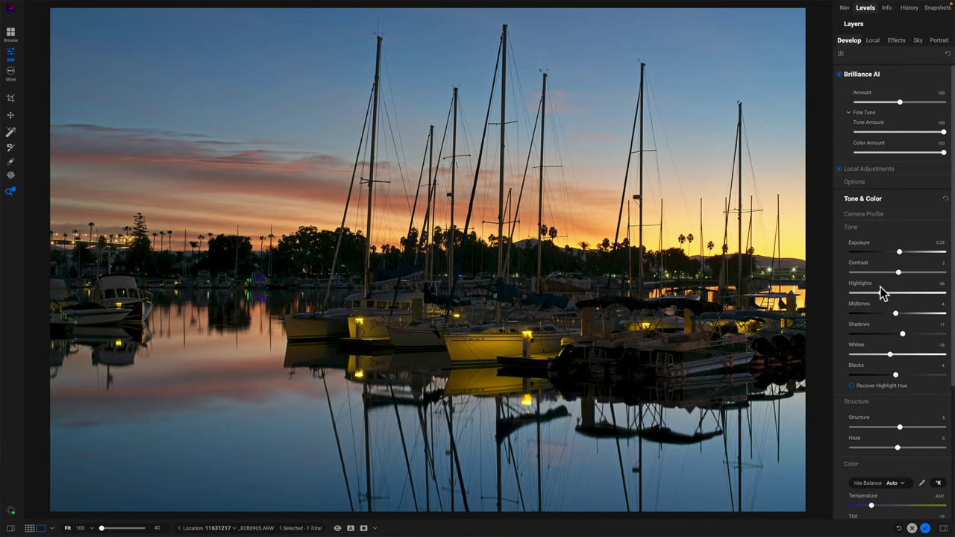
# Step: Lower the Fine Tune Tone Amount to 0 again and raise it back to 100
pyautogui.moveTo(941, 134); pyautogui.dragTo(860, 137)
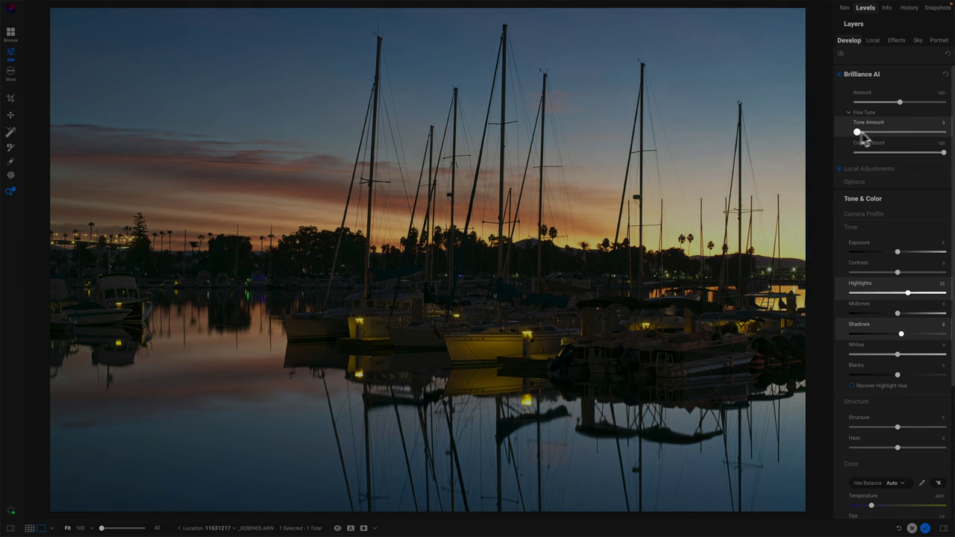
pyautogui.moveTo(857, 132); pyautogui.dragTo(951, 138)
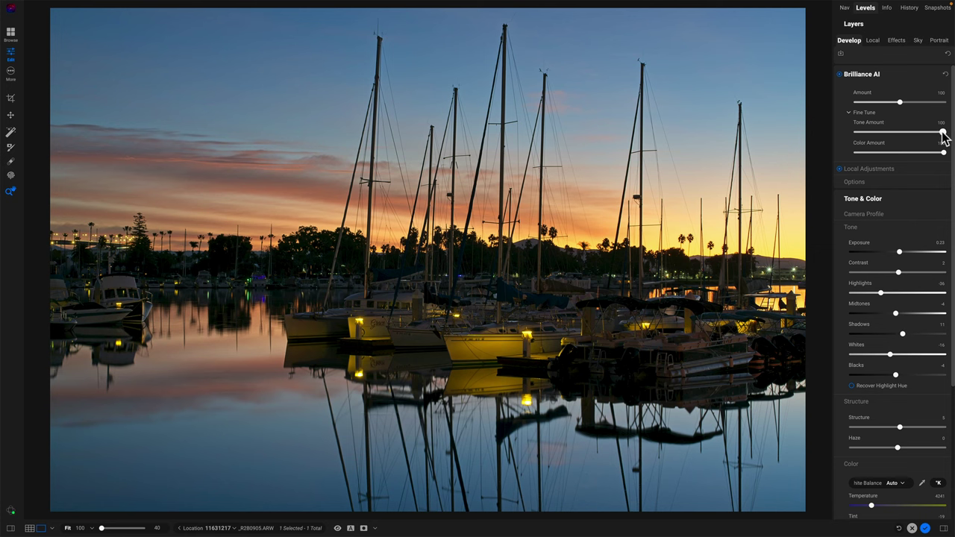
pyautogui.moveTo(938, 132)
pyautogui.mouseDown()
pyautogui.moveTo(926, 132)
pyautogui.moveTo(944, 132)
pyautogui.mouseUp()
# Step: Lower the overall Brilliance AI amount slightly below 100
pyautogui.moveTo(897, 106); pyautogui.dragTo(897, 102)
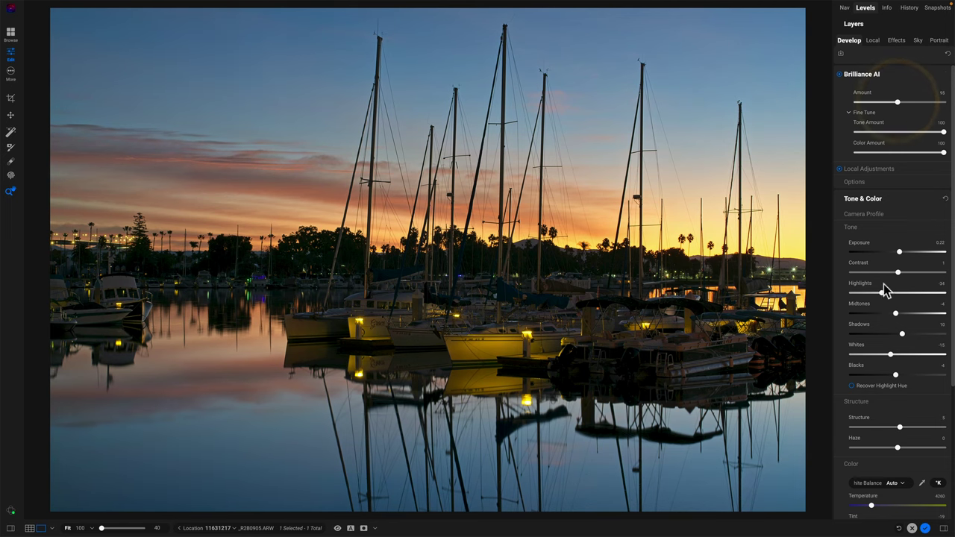